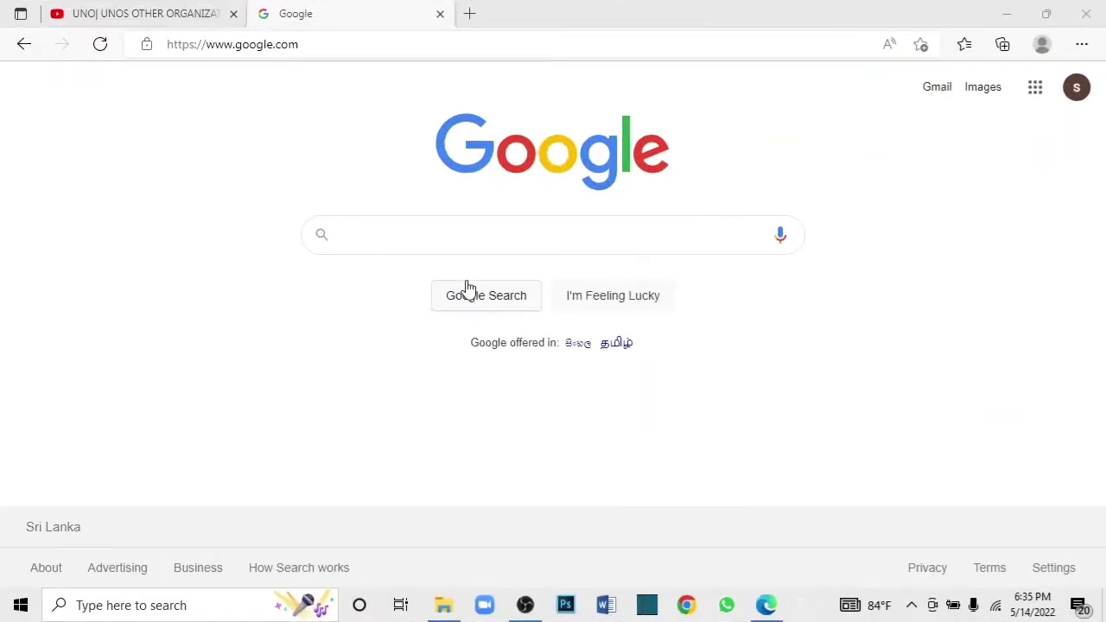
Search Google for "free pascal ide download"
left_click(463, 241)
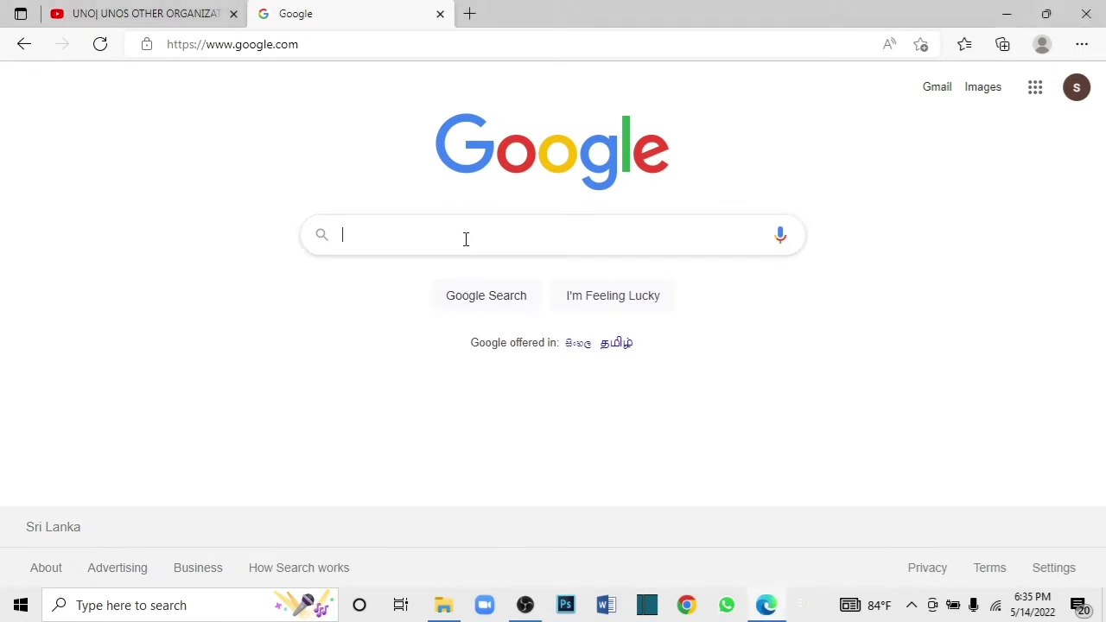
type("fre")
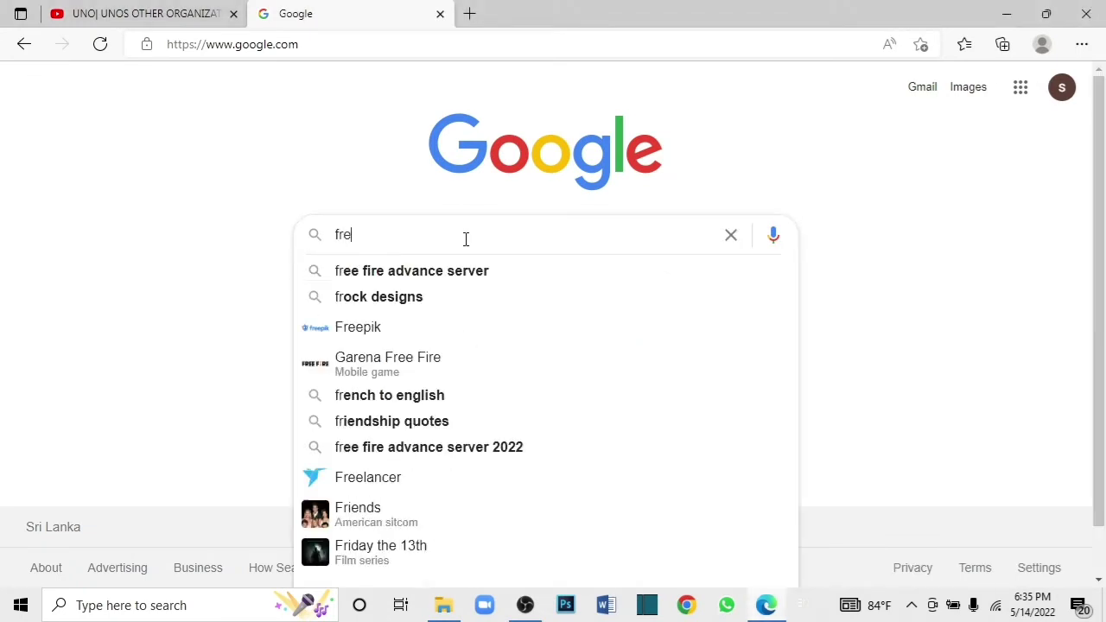
type(" pasc")
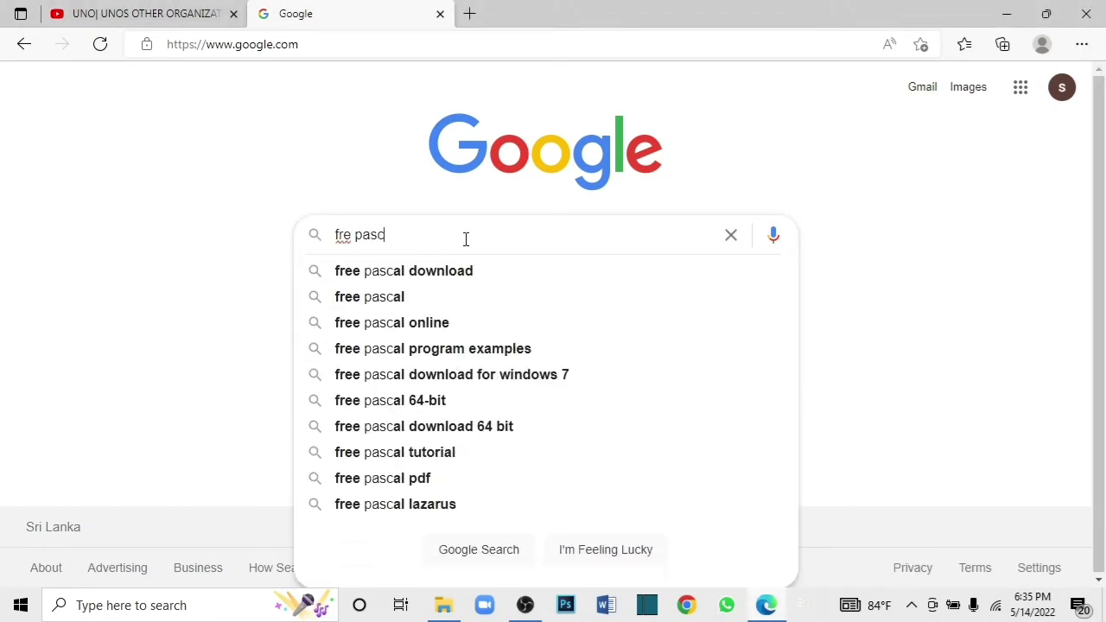
type("le")
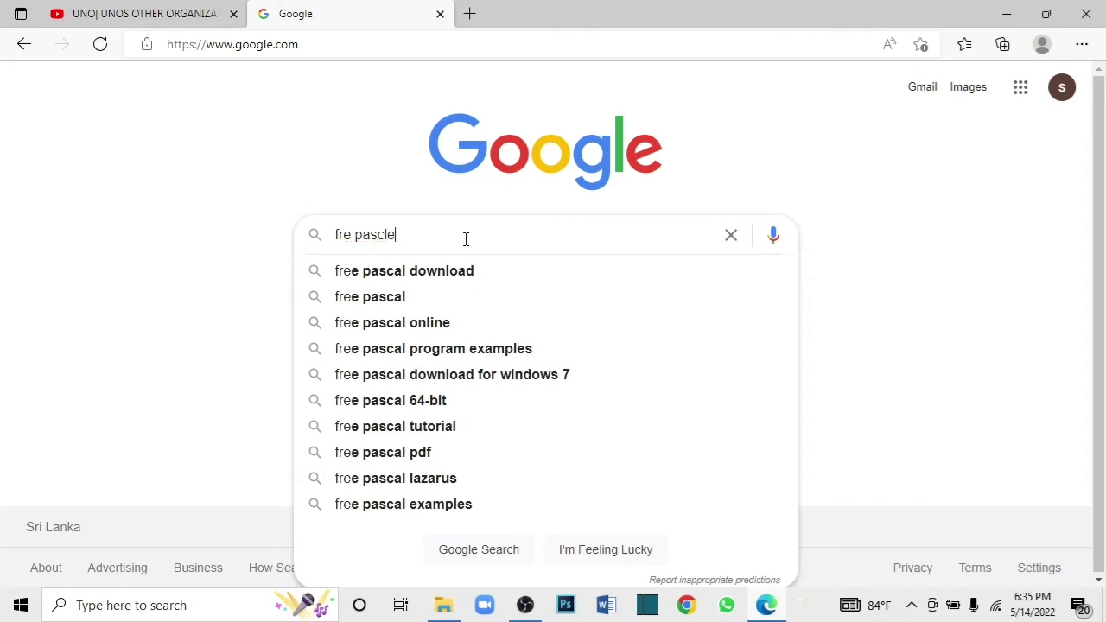
type(" ide")
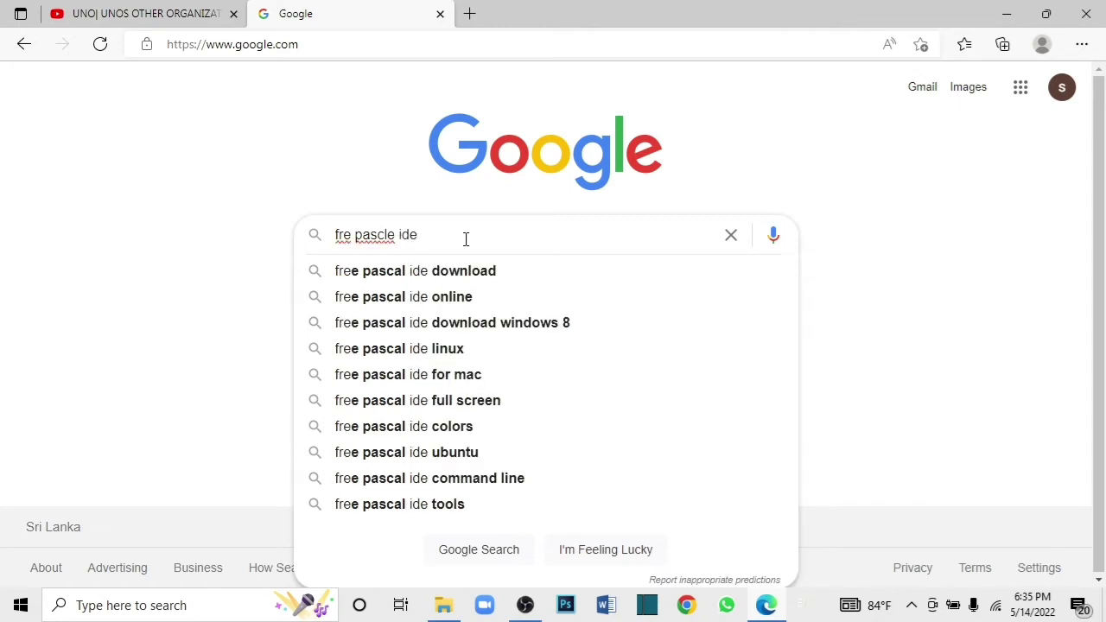
left_click(418, 280)
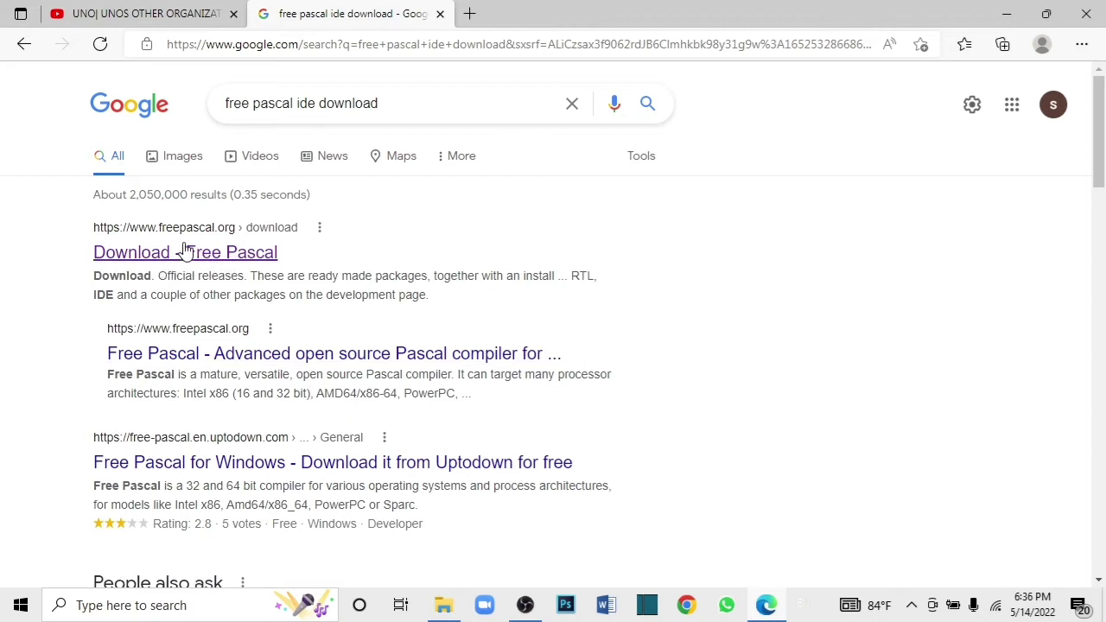
Open the Free Pascal download page from the results and choose the Windows 32-bit release for Intel x86/i386
left_click(216, 256)
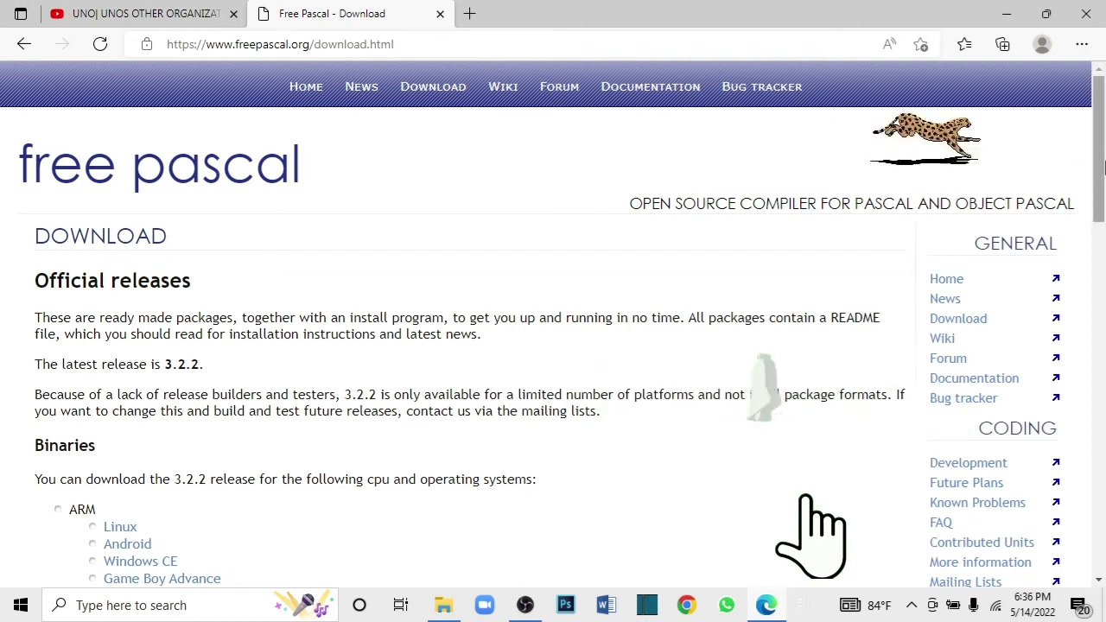
scroll(1102, 201, "down", 2)
left_click_drag(1104, 201, 1102, 292)
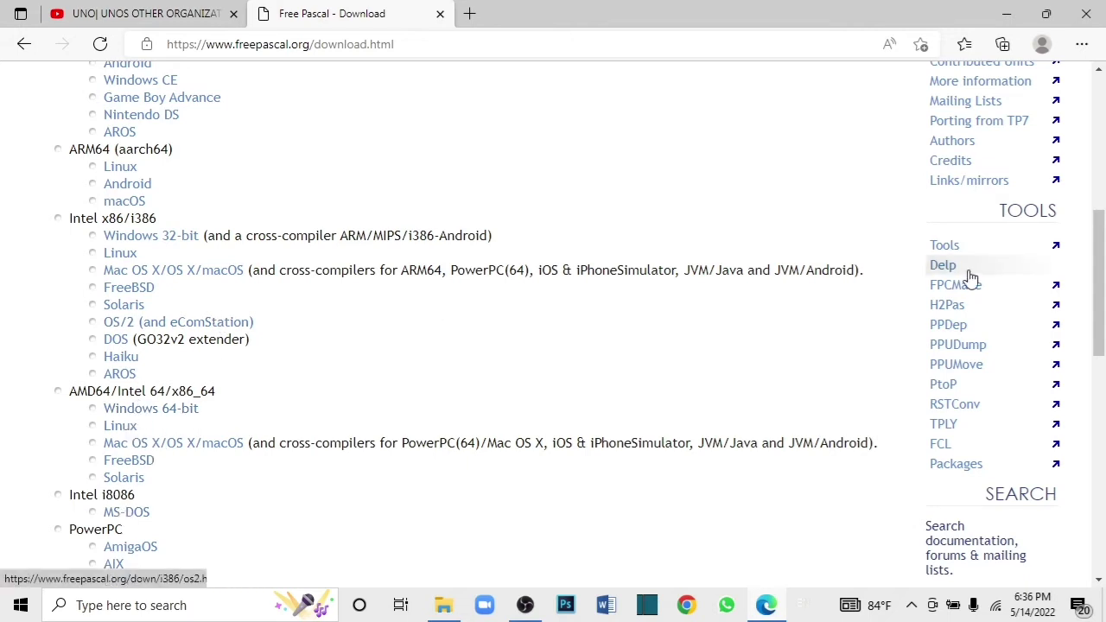
scroll(1103, 261, "down", 2)
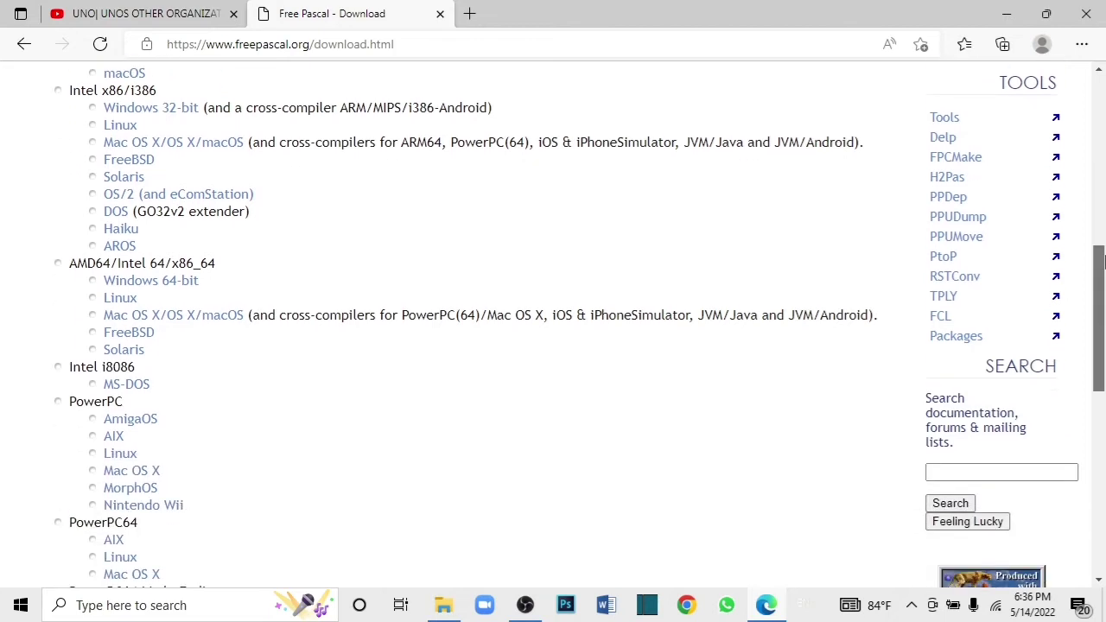
scroll(1103, 261, "up", 3)
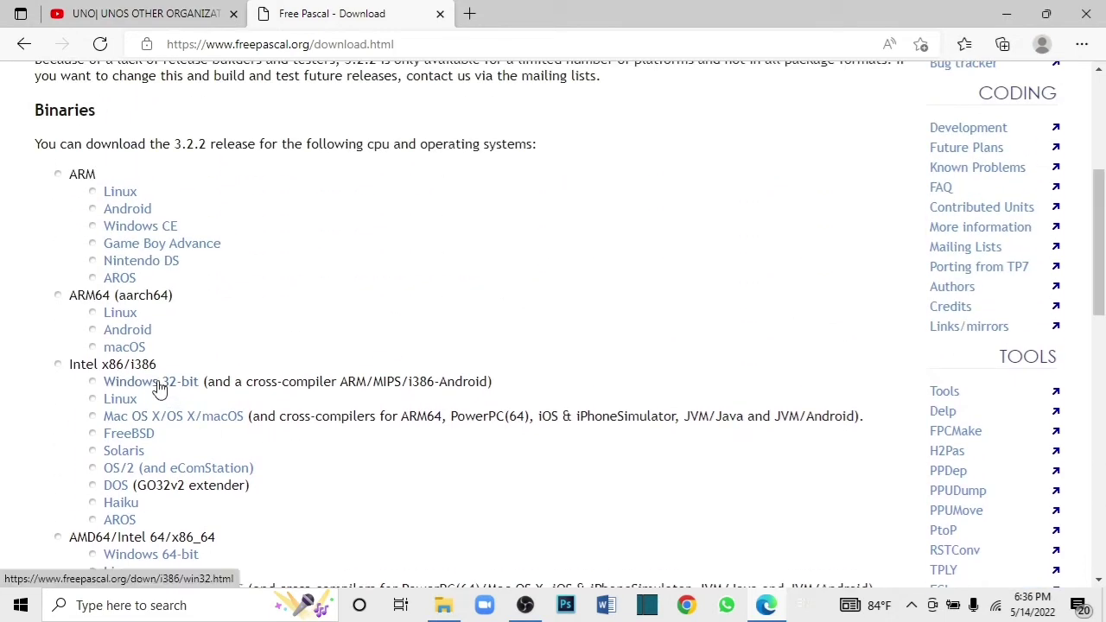
left_click(158, 387)
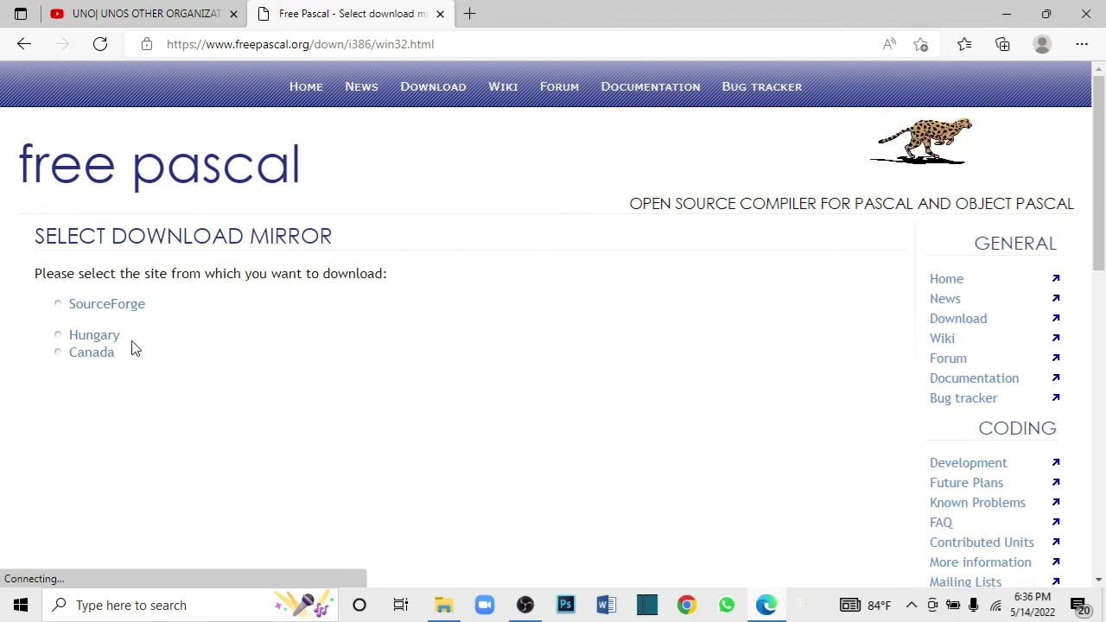
Download the latest version, fpc-3.2.2.i386-win32.exe, from the SourceForge mirror, and pause the repeat download
left_click(97, 309)
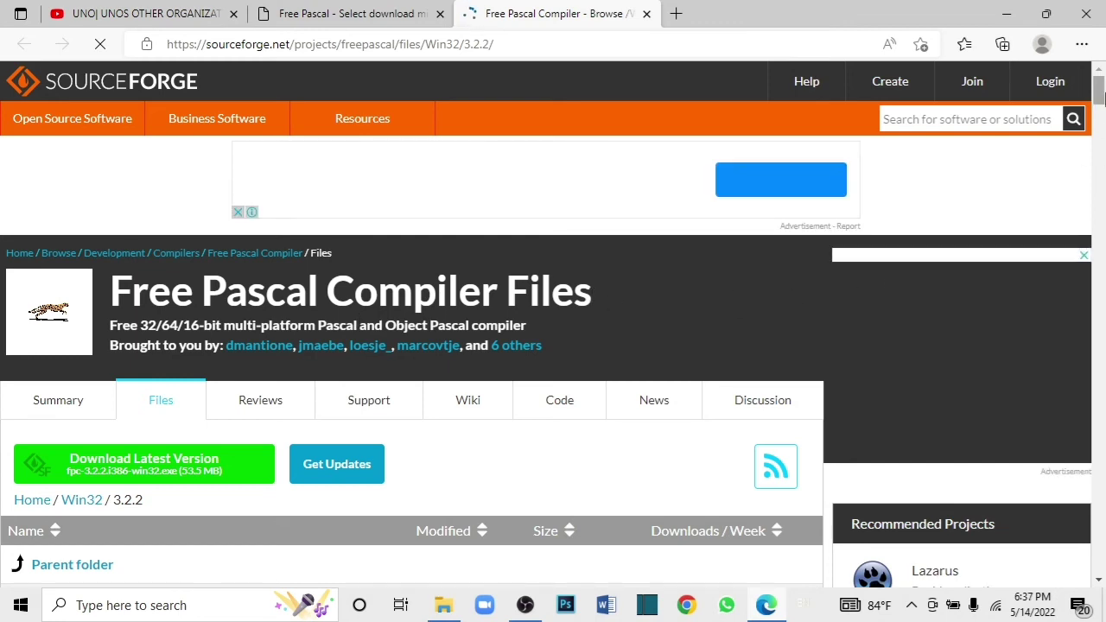
scroll(1099, 98, "down", 3)
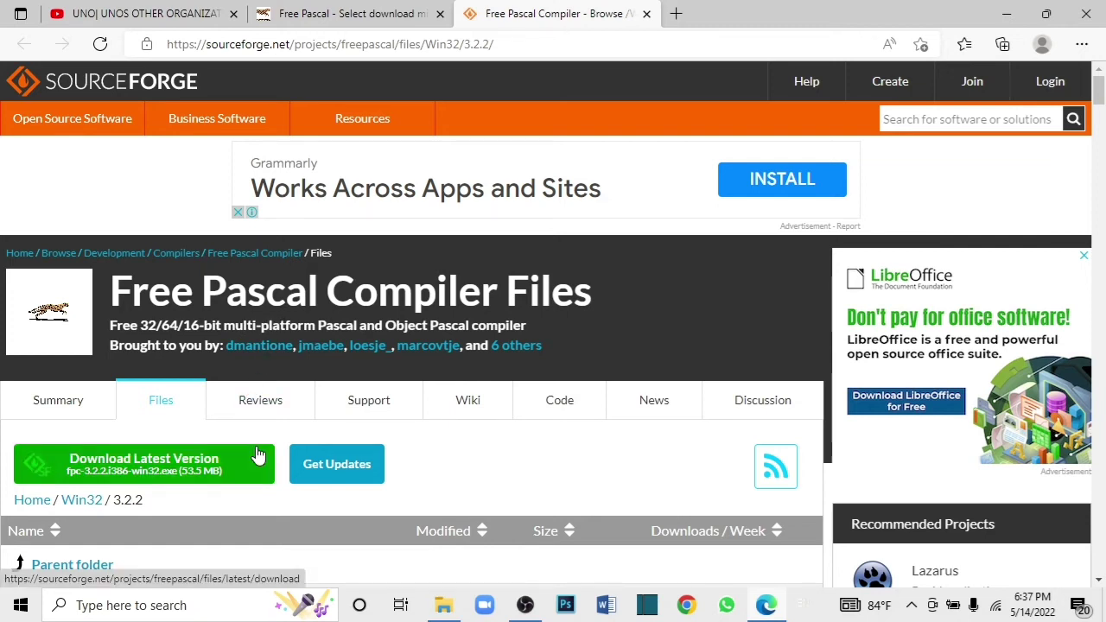
left_click(141, 466)
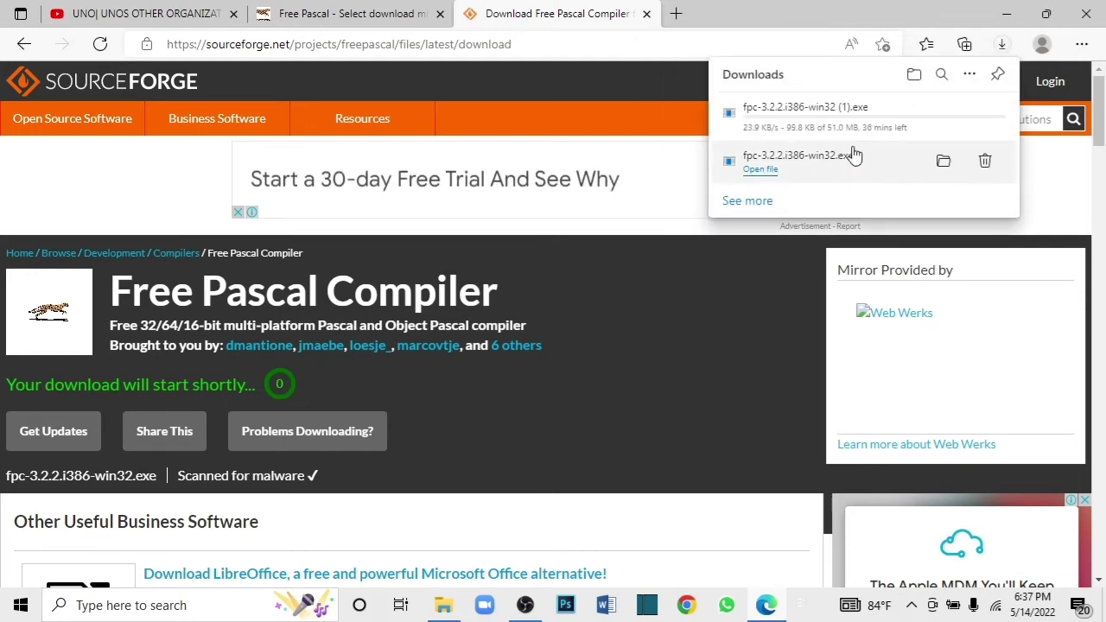
mouse_move(942, 123)
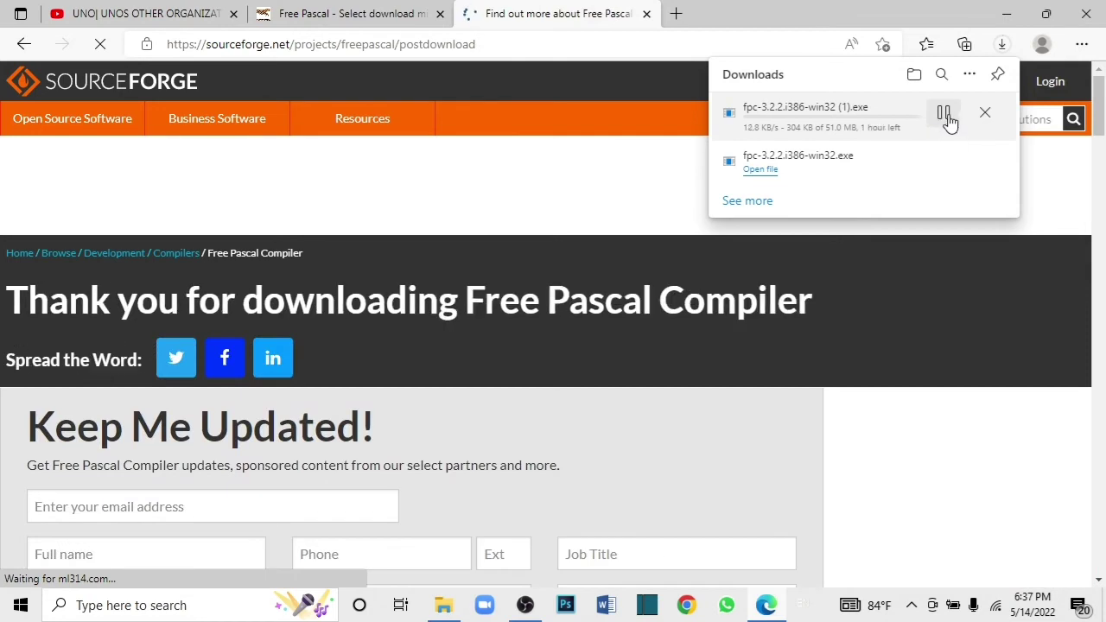
left_click(943, 113)
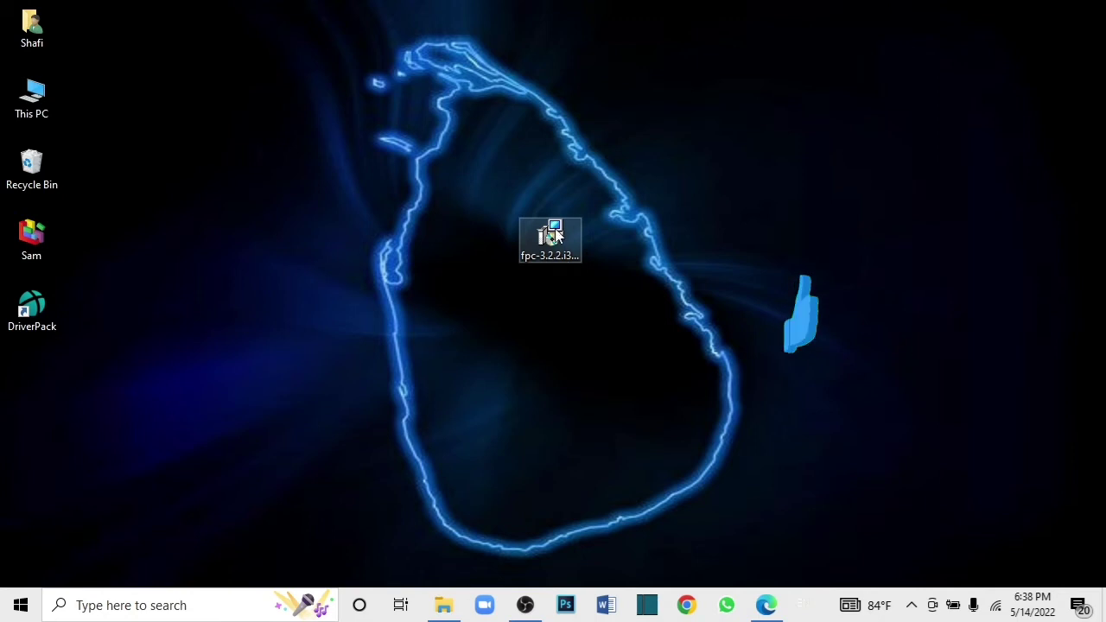
Launch the fpc-3.2.2 installer from the desktop and accept C:\FPC\3.2.2 as the destination folder
left_click(575, 285)
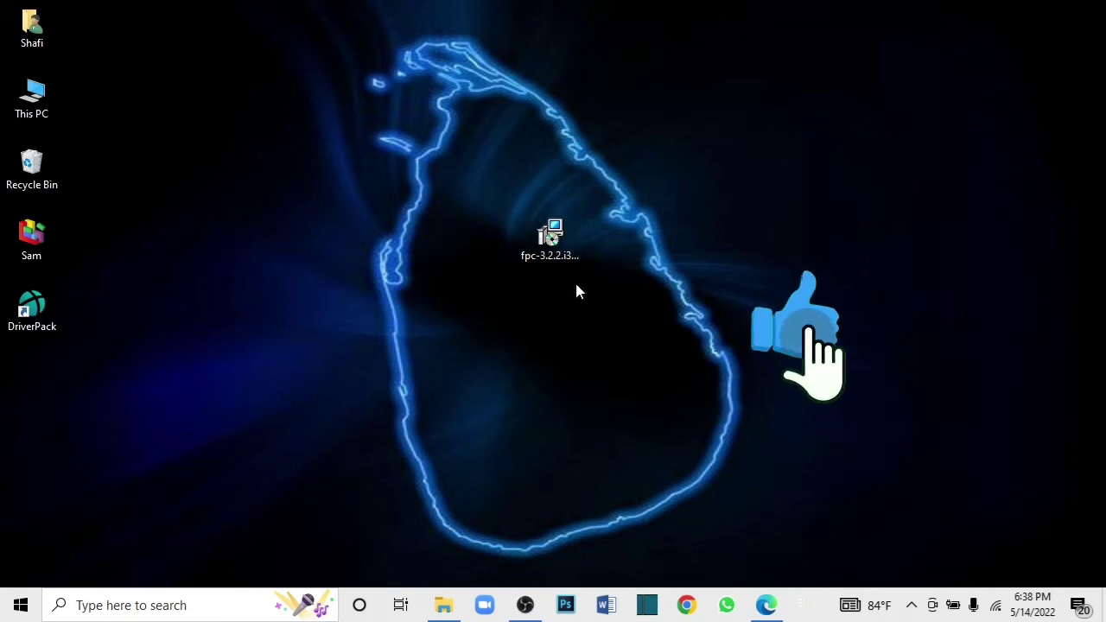
left_click(546, 241)
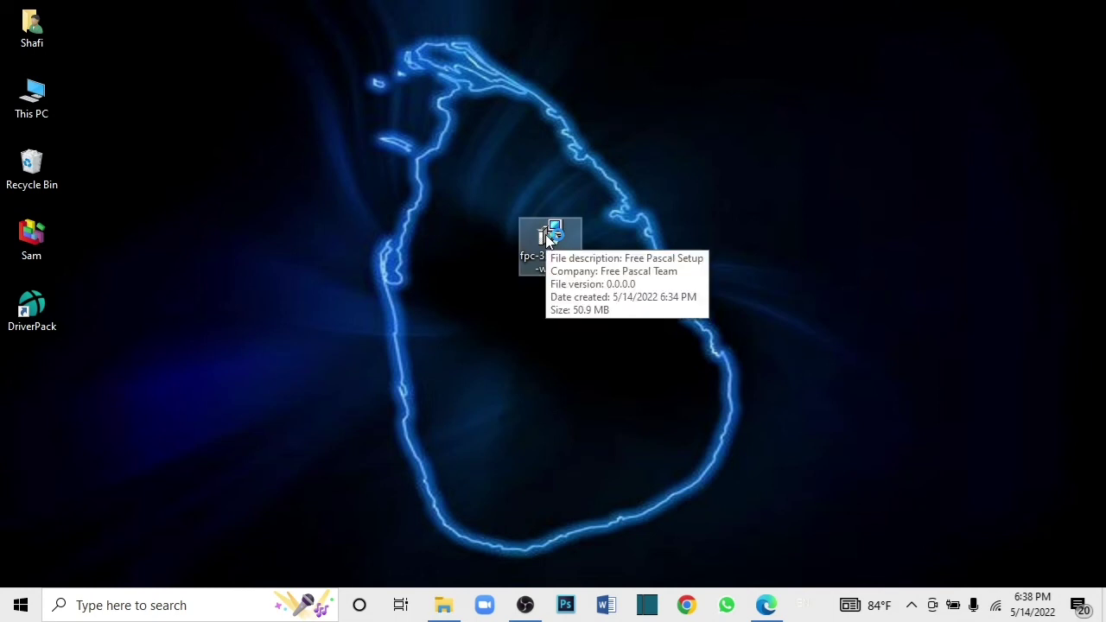
double_click(547, 241)
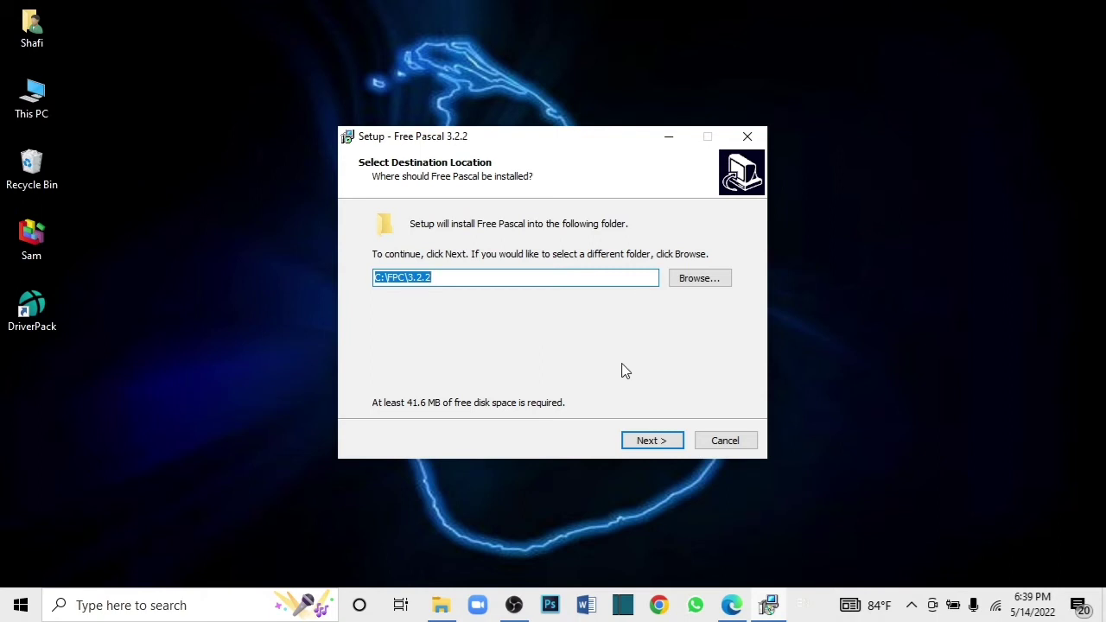
left_click(651, 443)
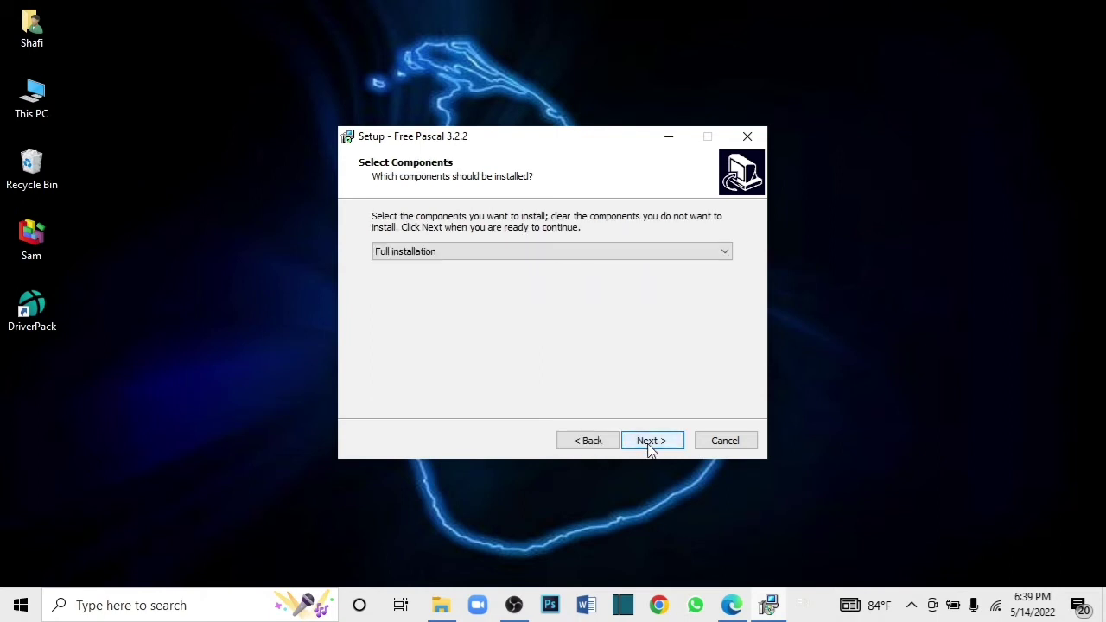
Check the available setup types and continue with Full installation
left_click(557, 251)
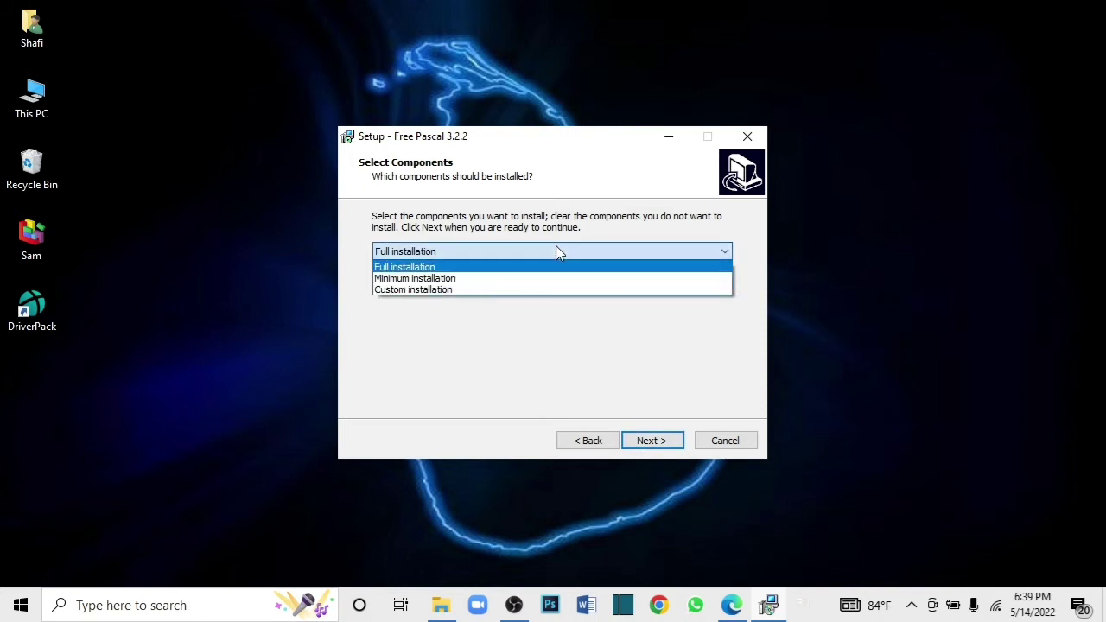
left_click(557, 250)
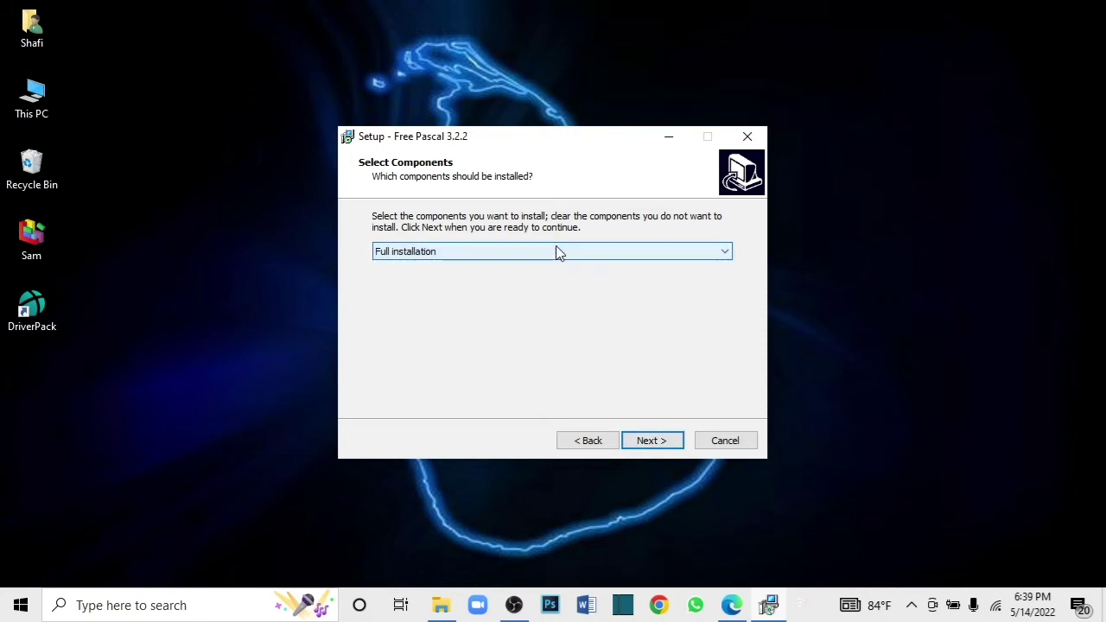
left_click(650, 440)
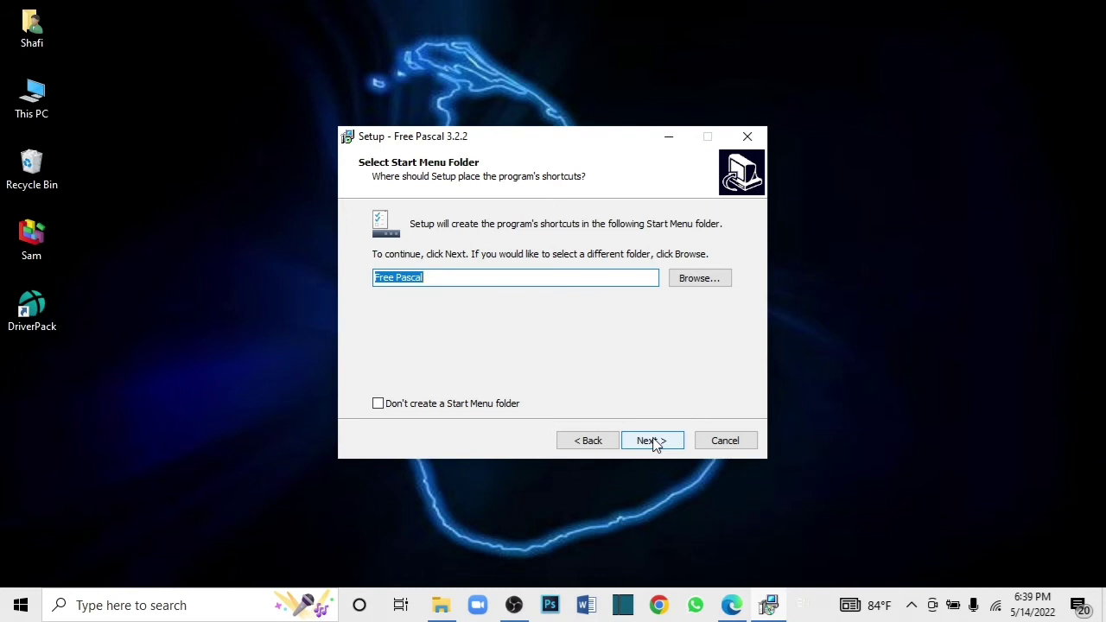
Accept the Free Pascal Start Menu folder and the default additional tasks, and start the installation
left_click(650, 441)
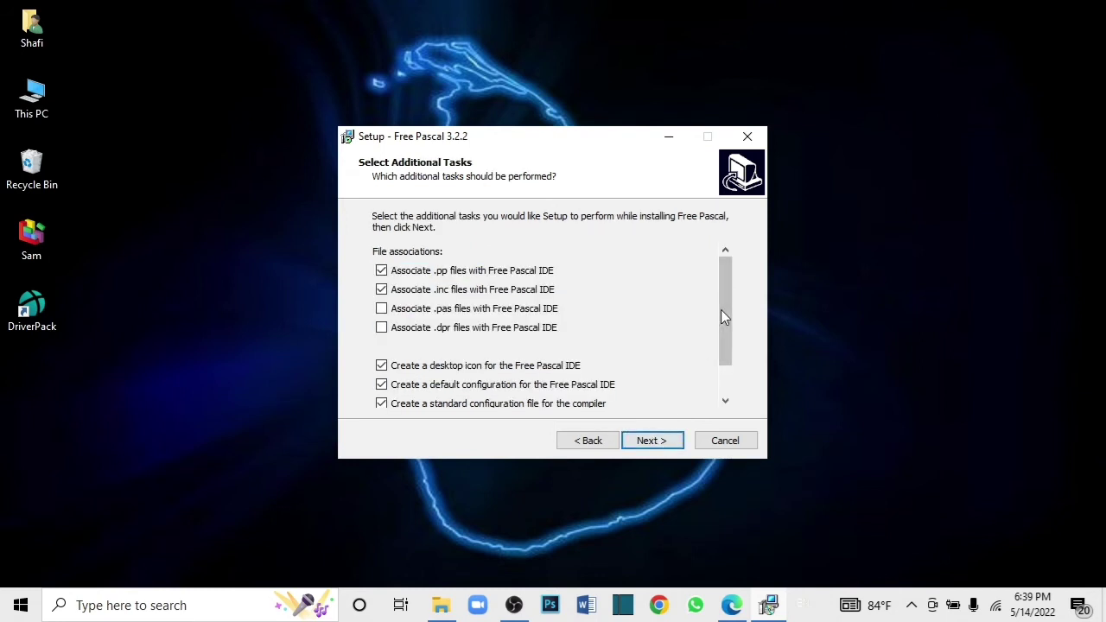
left_click_drag(721, 306, 724, 274)
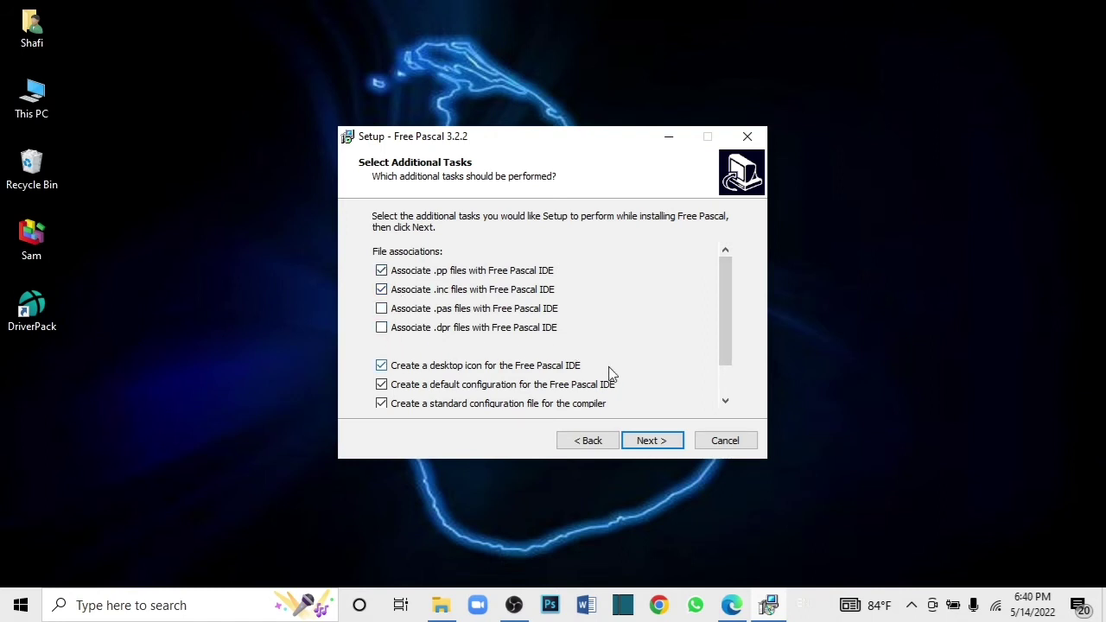
left_click(652, 440)
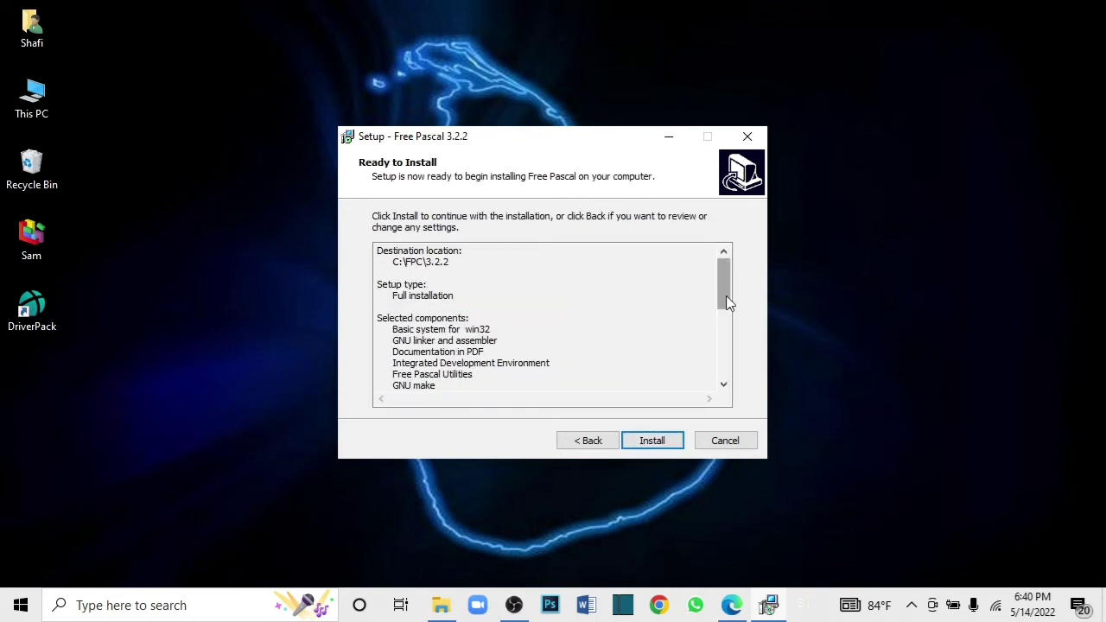
mouse_move(726, 296)
left_mouse_down()
mouse_move(726, 375)
mouse_move(724, 281)
left_mouse_up()
left_click(654, 442)
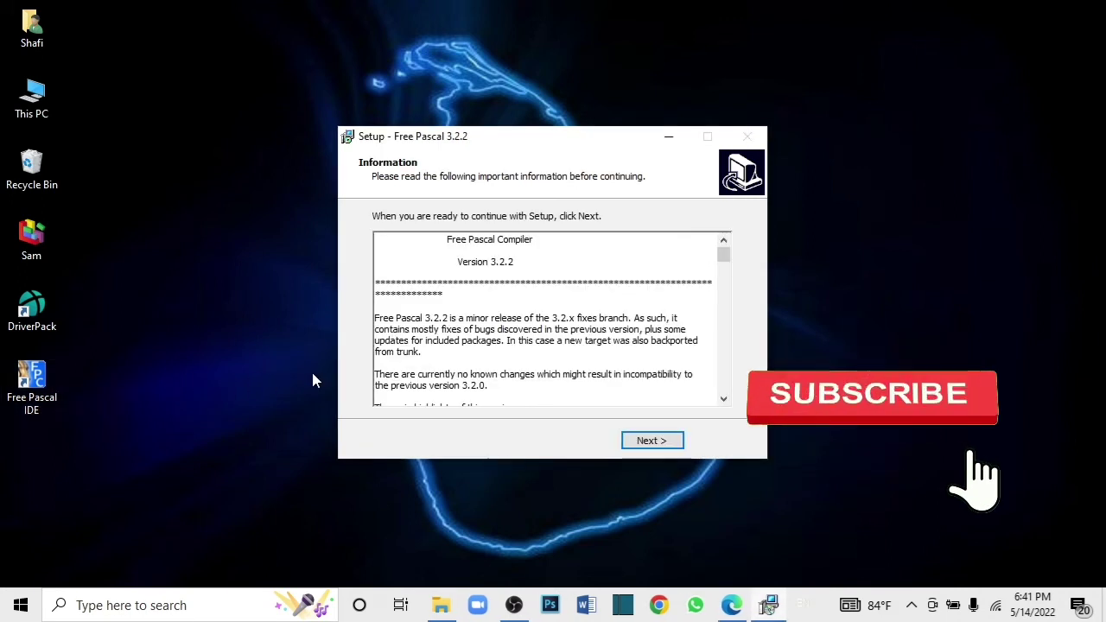
Look through the Free Pascal 3.2.2 release information to its end and continue the setup
scroll(726, 299, "down", 5)
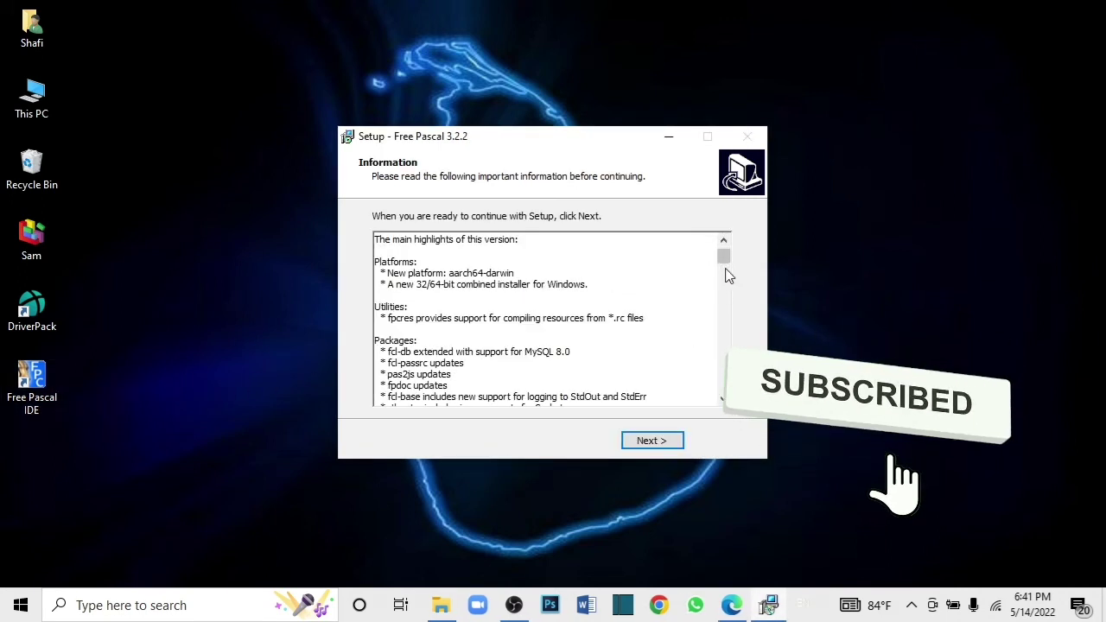
scroll(728, 303, "down", 10)
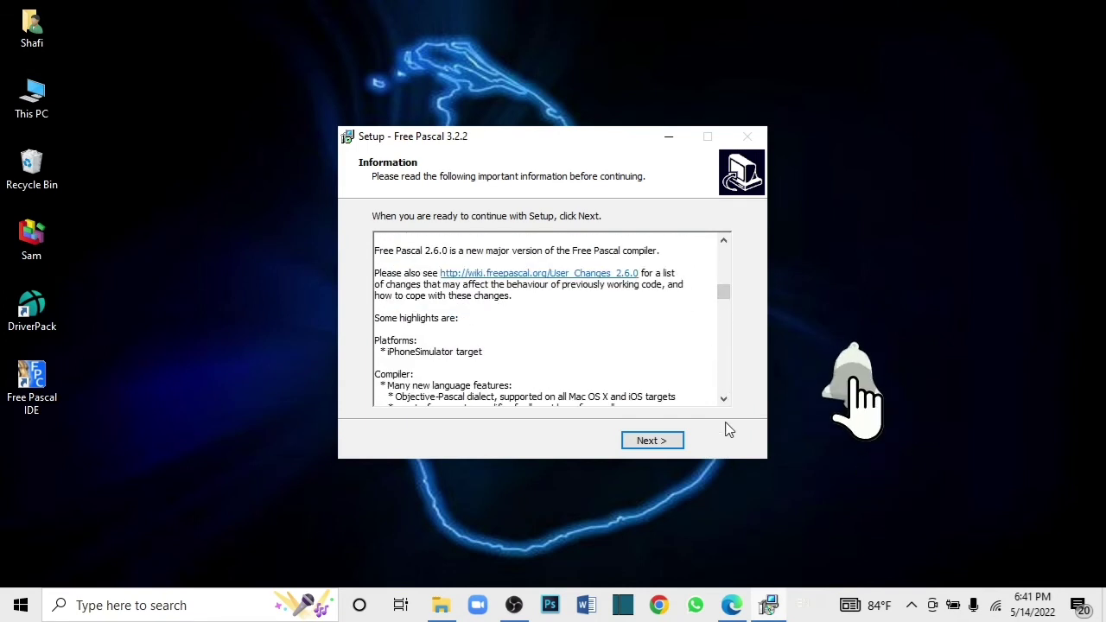
left_click_drag(722, 294, 735, 406)
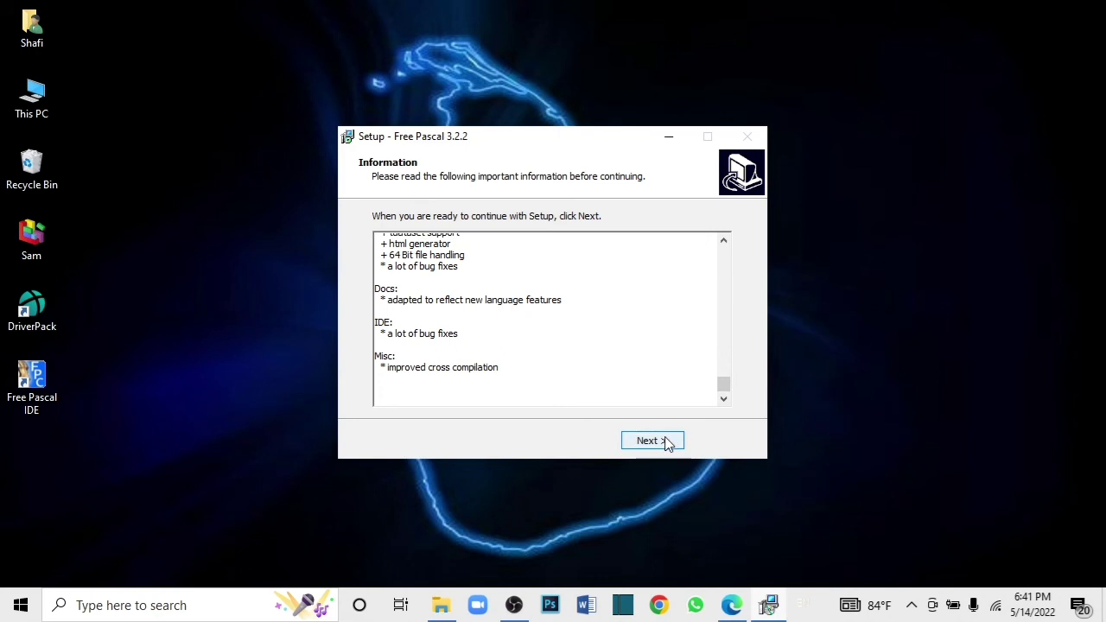
left_click(652, 440)
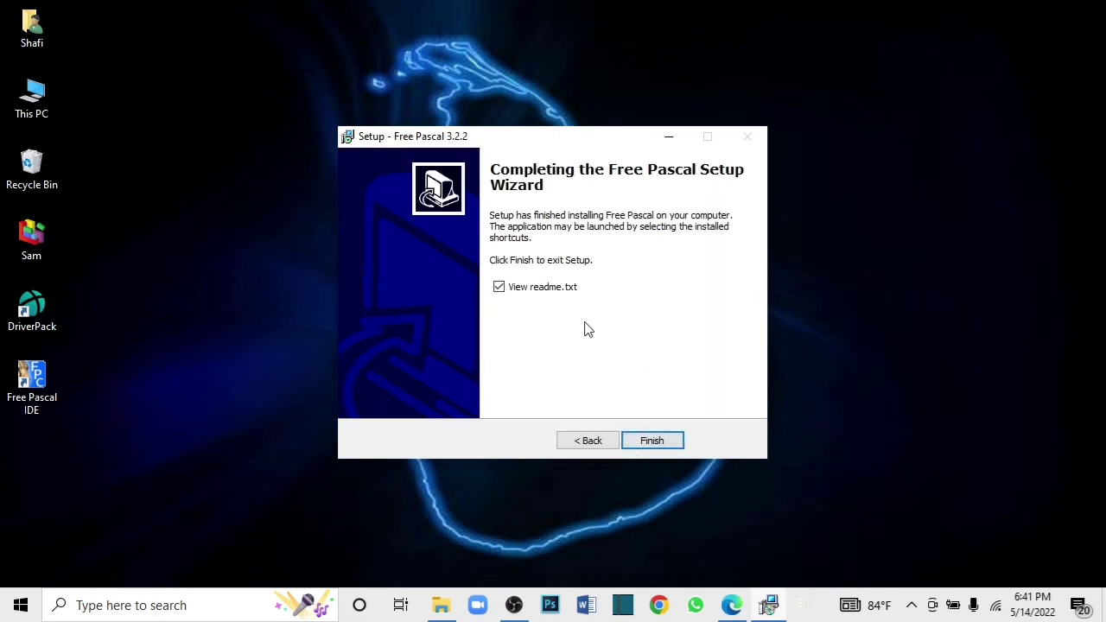
Finish the setup with View readme.txt enabled, and close the readme in Notepad
left_click(652, 442)
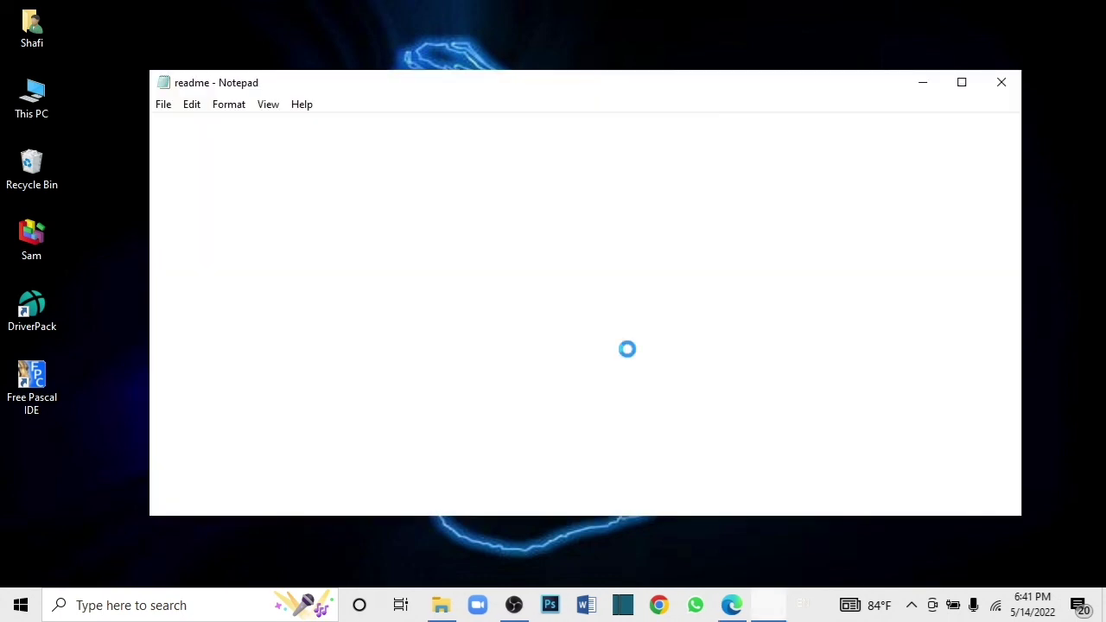
mouse_move(1014, 137)
left_mouse_down()
mouse_move(1023, 416)
mouse_move(1016, 131)
left_mouse_up()
left_click(1002, 84)
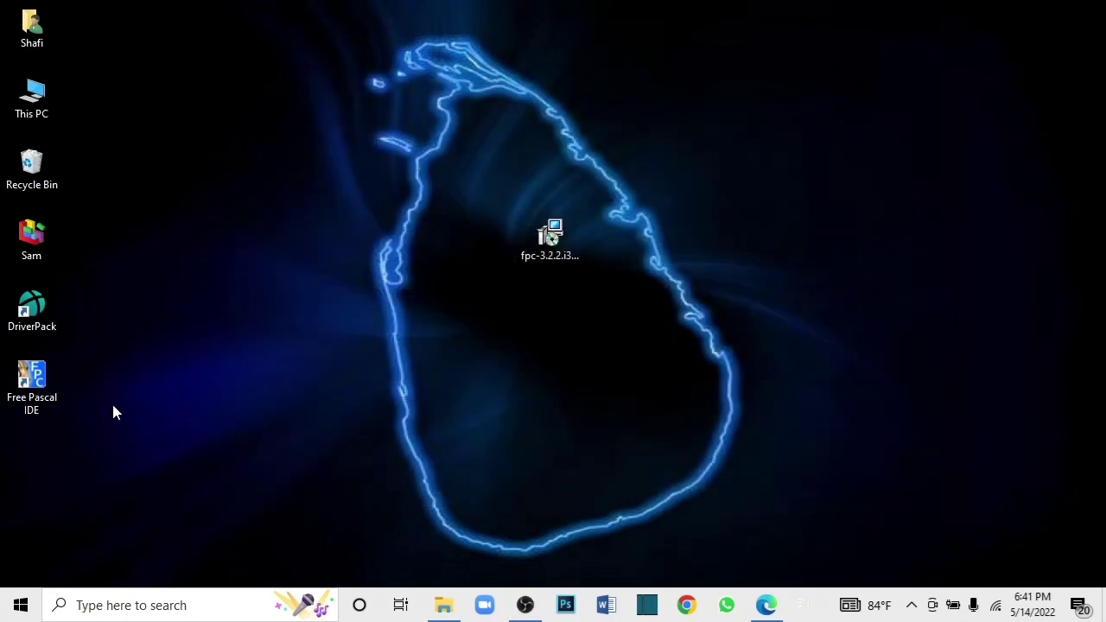
Launch Free Pascal IDE from the desktop and move its window higher on the screen
double_click(34, 390)
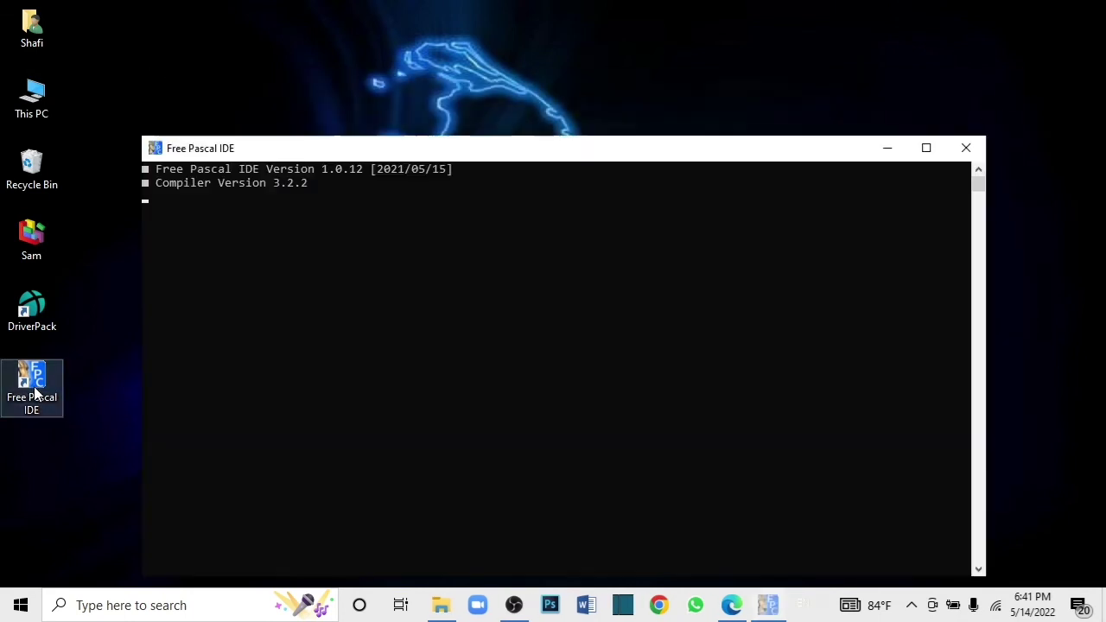
left_click_drag(449, 156, 423, 76)
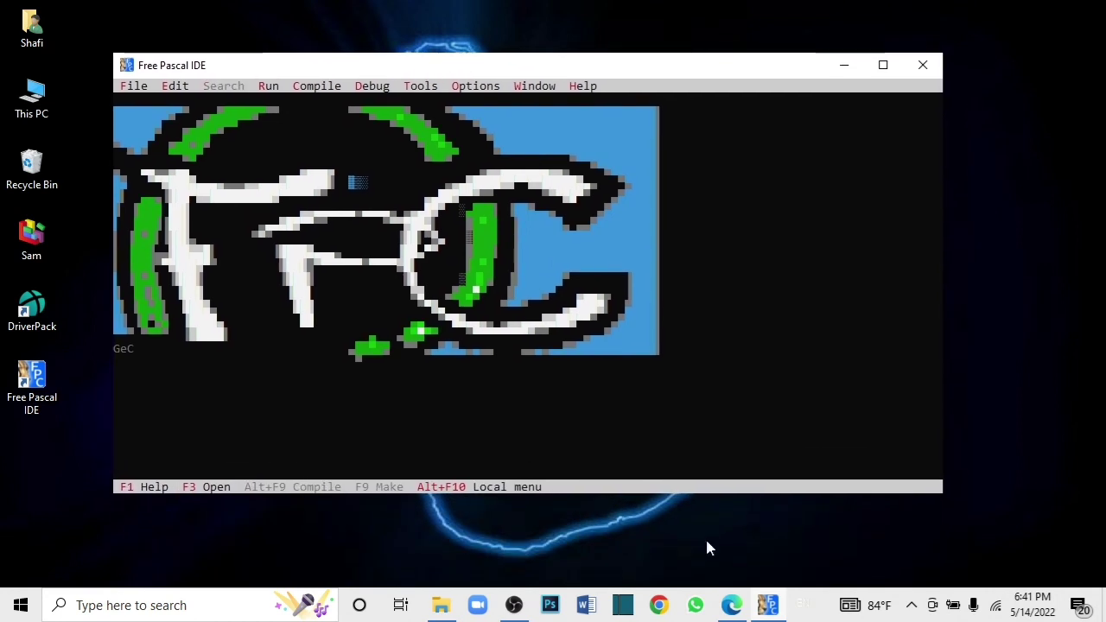